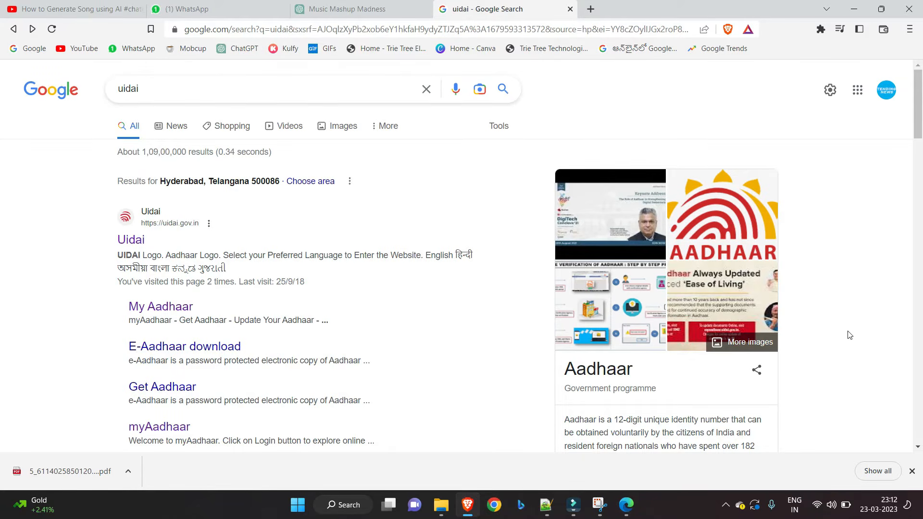
Open the English UIDAI site from the search results and go to Update Demographics Data & Check Status.
click(128, 244)
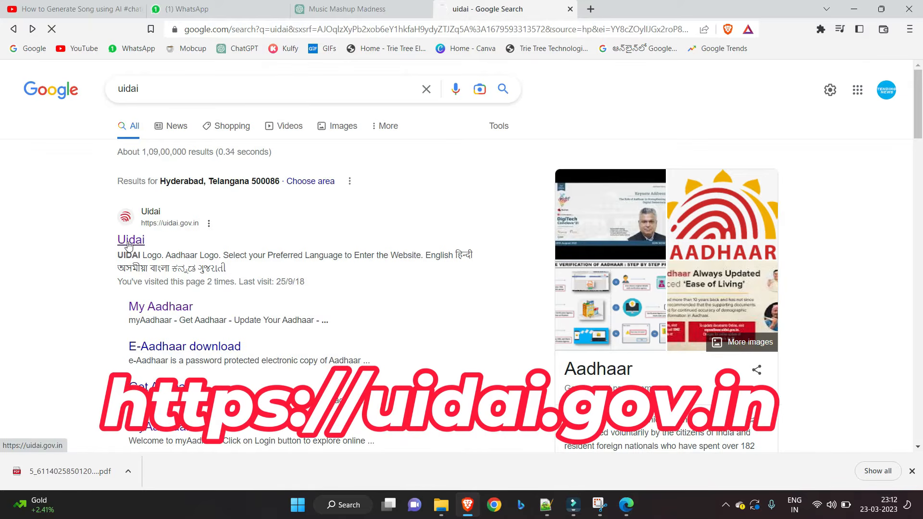
click(194, 279)
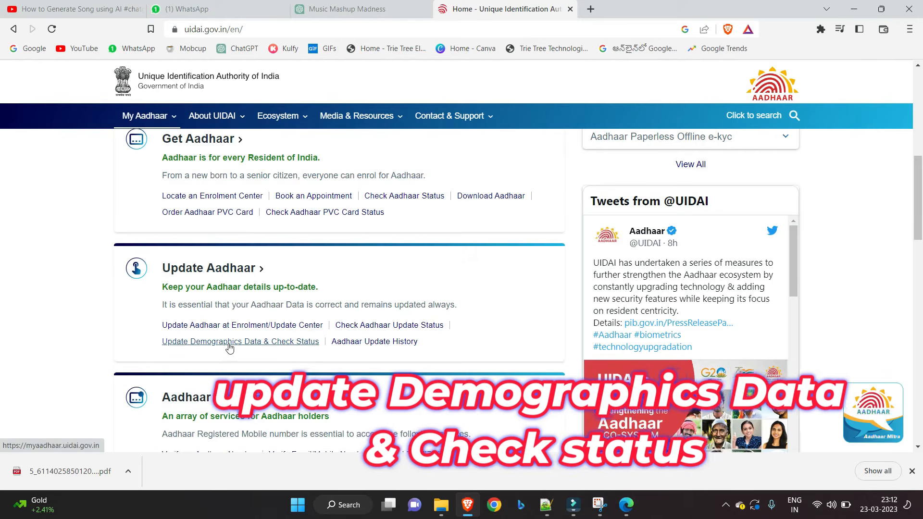
click(237, 344)
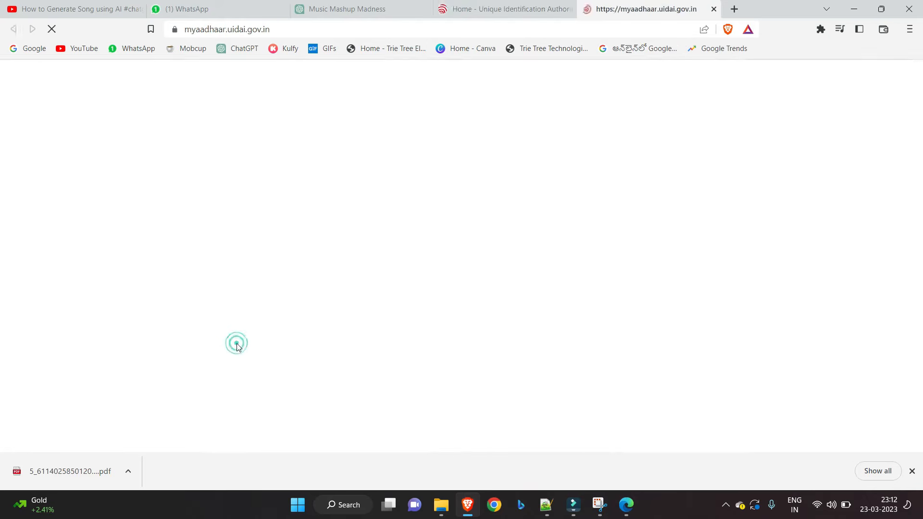
Open the myAadhaar login page and submit the completed login form with its one-time code.
click(691, 340)
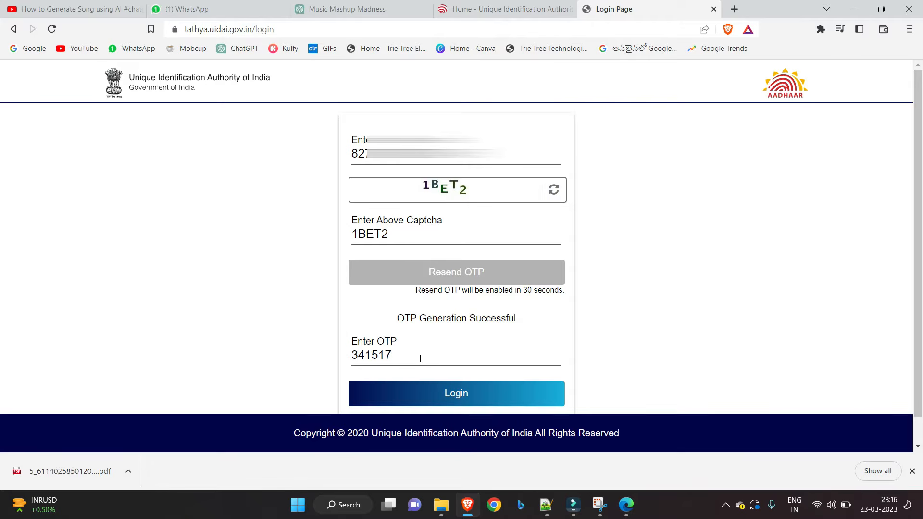
click(437, 402)
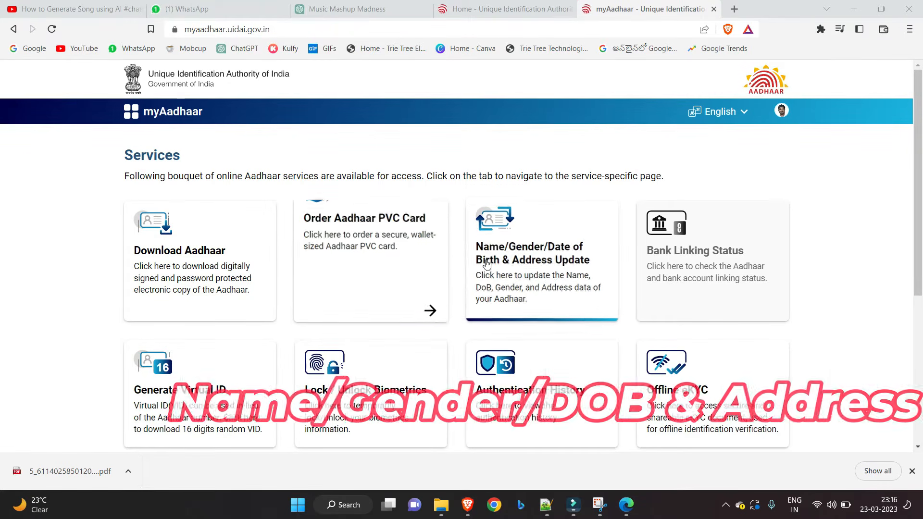
Open the Name/Gender/Date of Birth & Address Update service, choose Update Aadhaar Online and proceed past the How it Works guide.
click(548, 235)
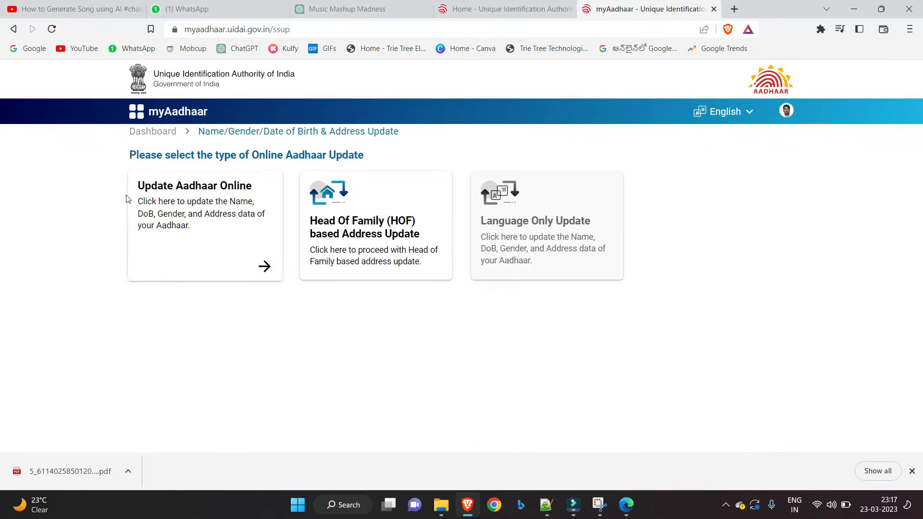
click(195, 211)
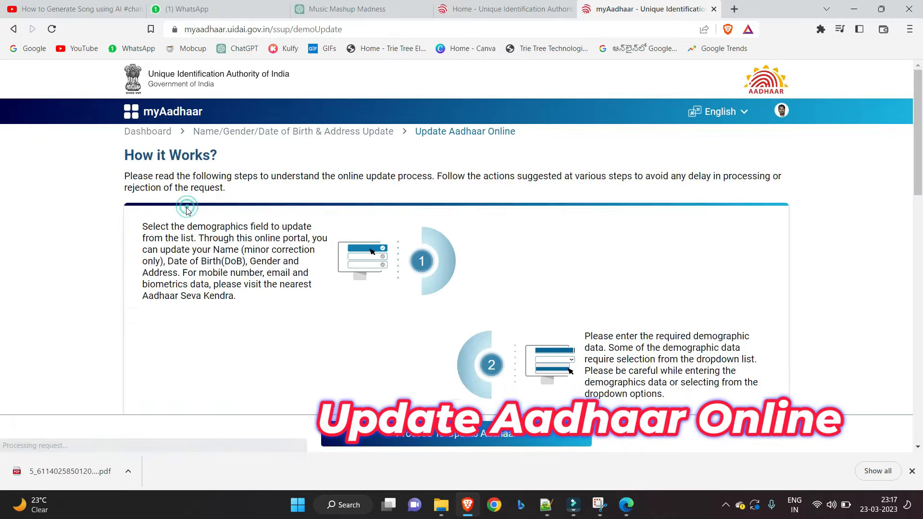
scroll(209, 313, down, 4)
scroll(210, 313, down, 10)
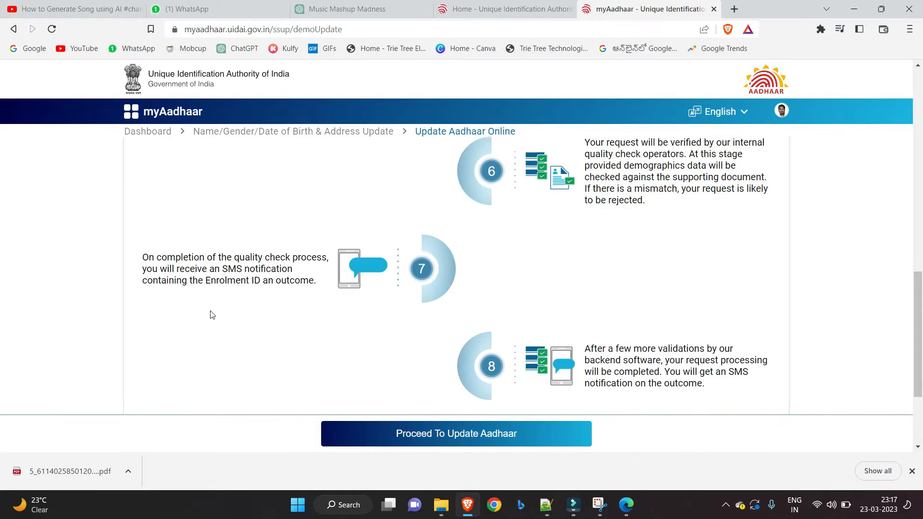
scroll(210, 312, up, 14)
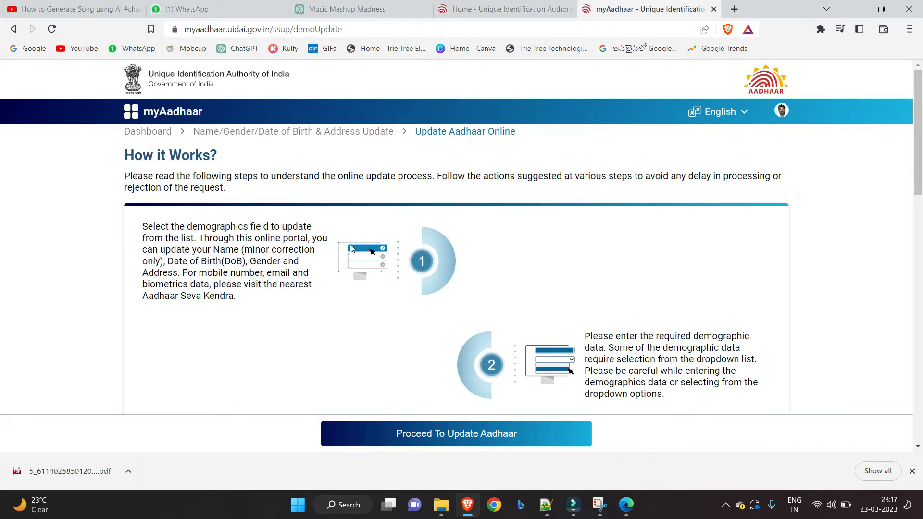
click(483, 434)
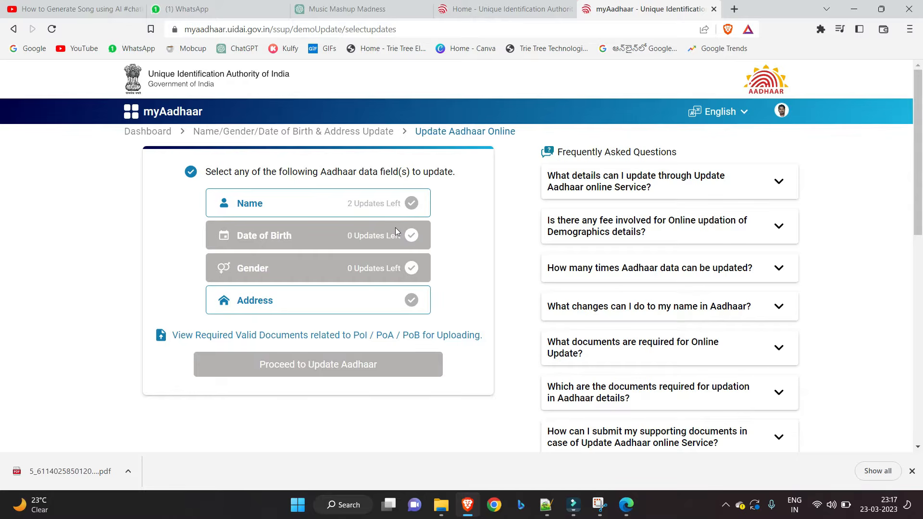
Select Name as the Aadhaar data field to update and proceed to its update form.
click(347, 214)
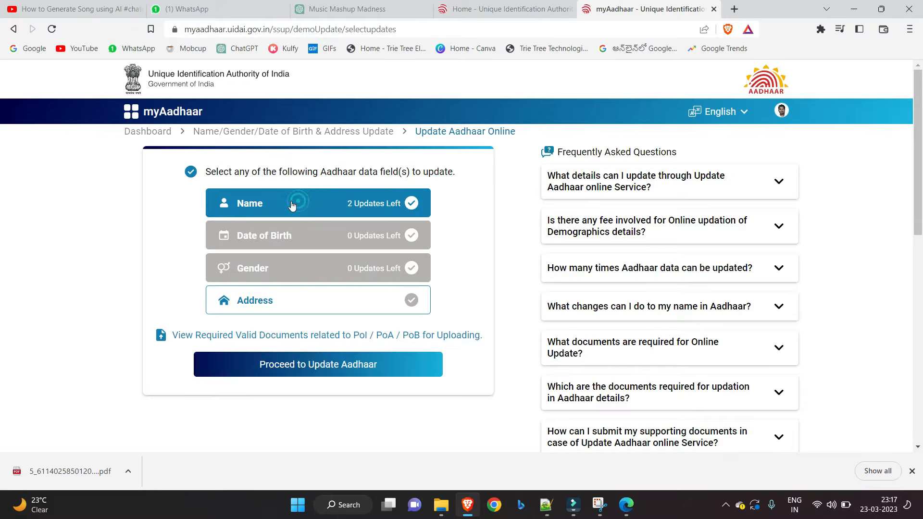
click(324, 366)
drag(256, 316, 406, 310)
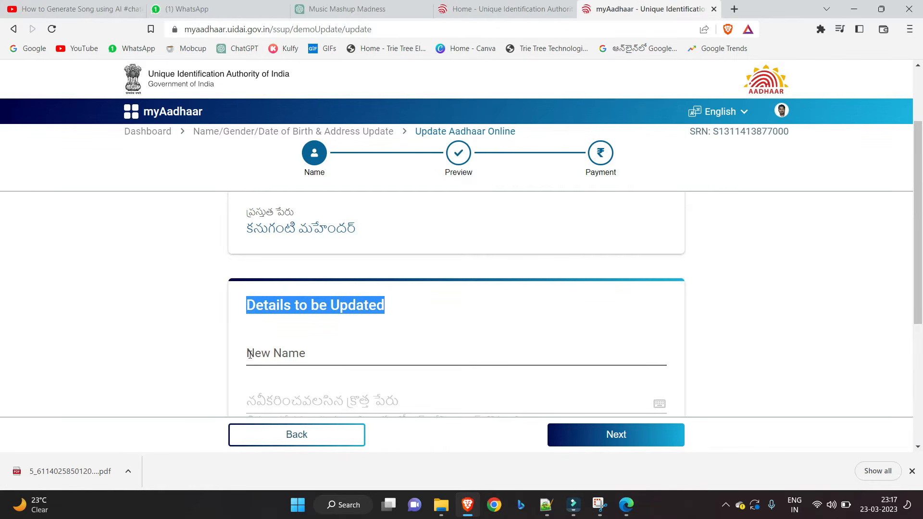
Set the supporting document type to Standard Certificate by Gazetted Officer at NACO/State Health Department and accept the document advisory.
scroll(350, 351, down, 4)
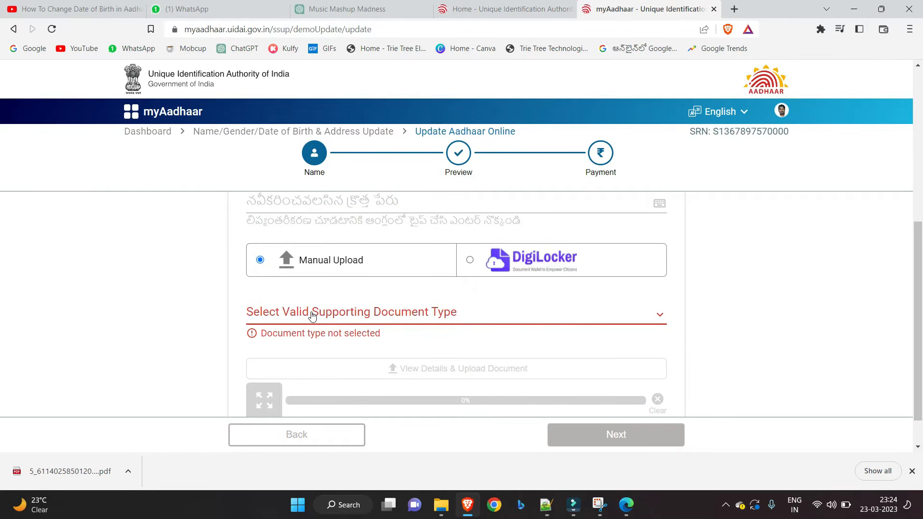
click(312, 316)
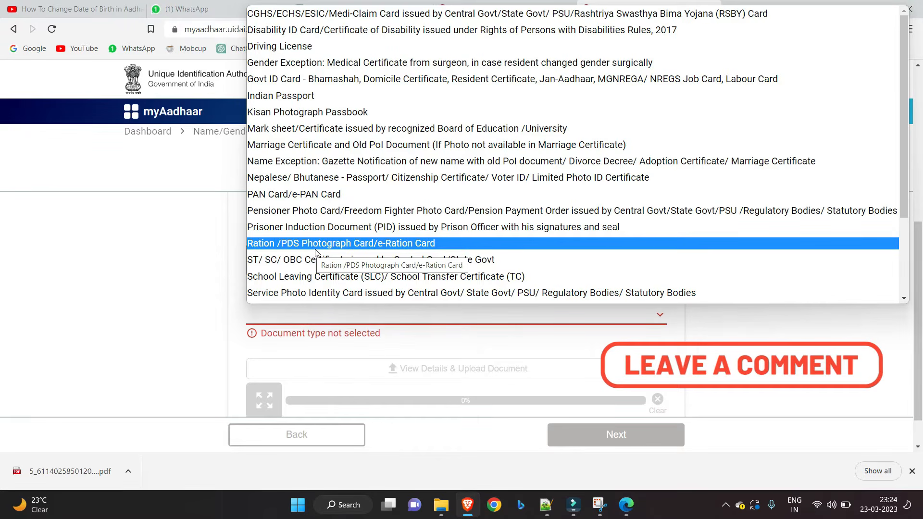
scroll(316, 251, down, 3)
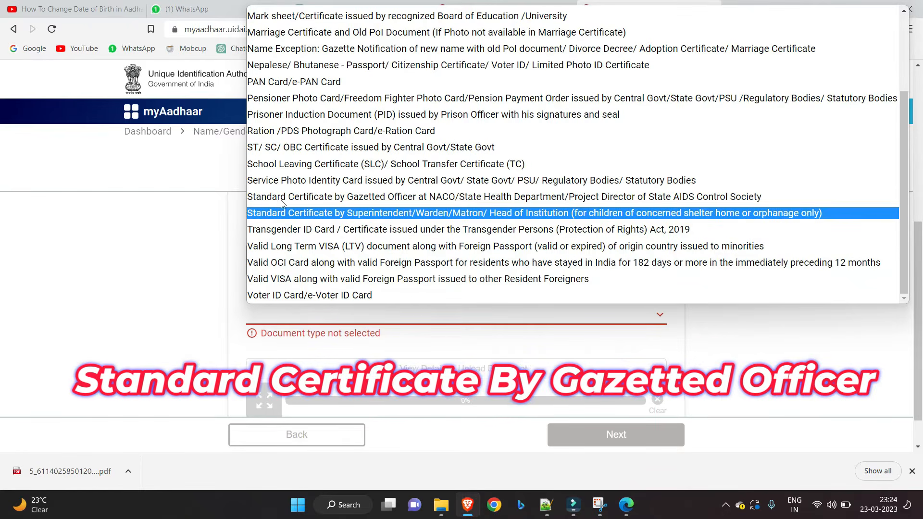
click(412, 199)
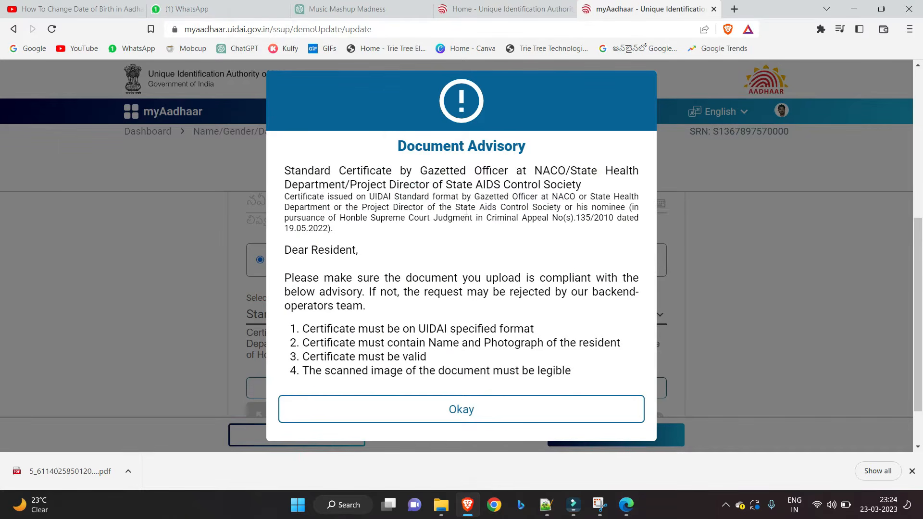
click(414, 408)
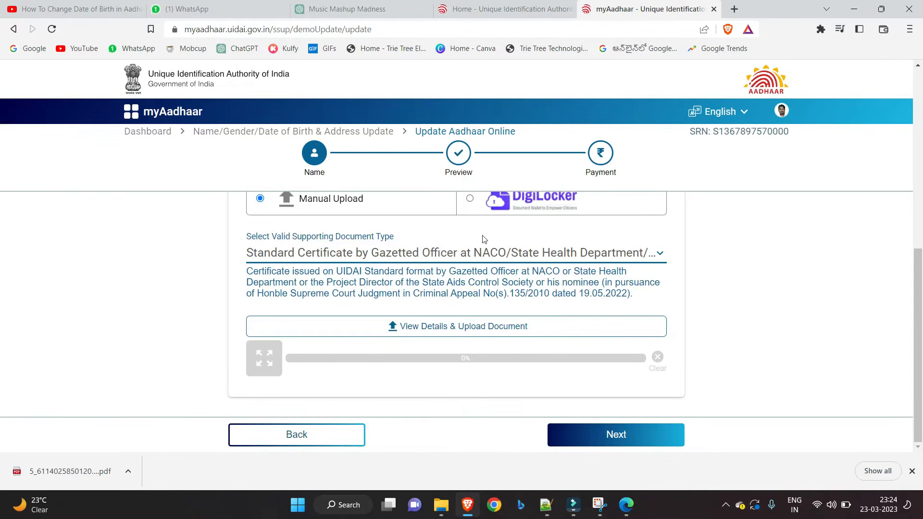
click(474, 332)
click(350, 289)
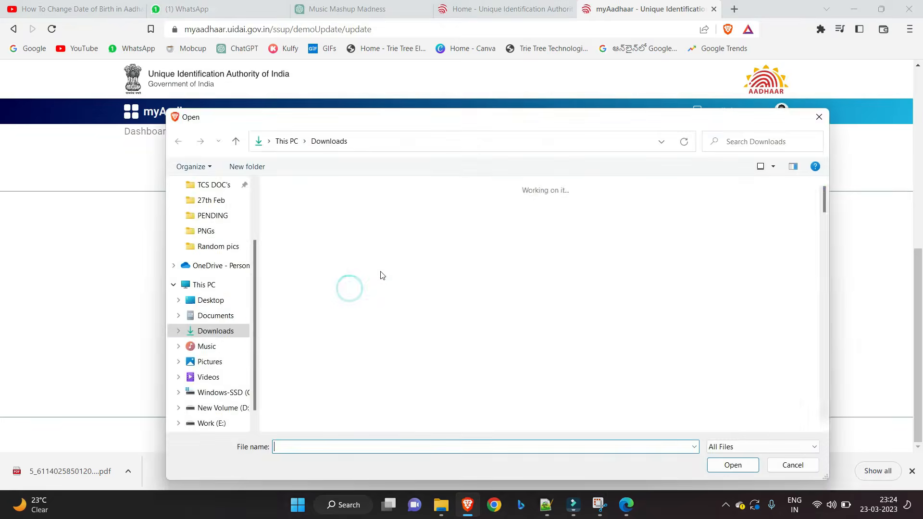
click(818, 124)
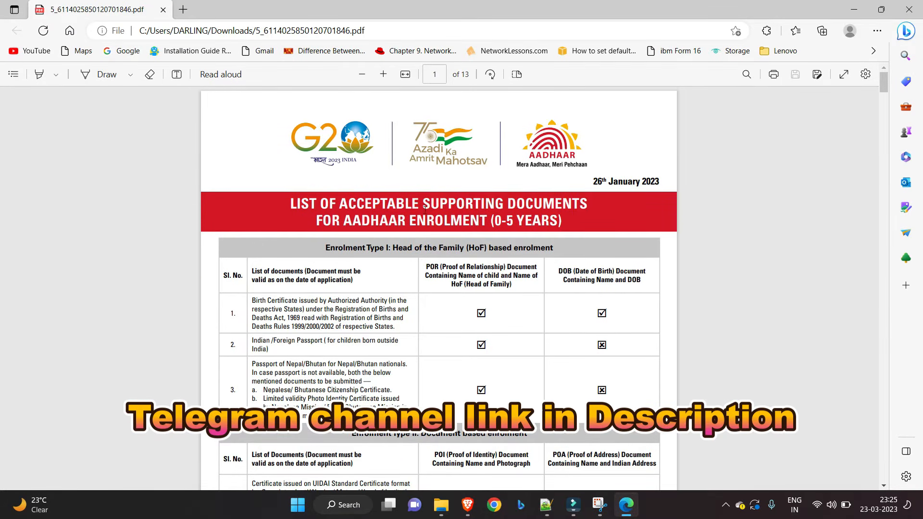
In the supporting documents PDF in Edge, examine the accepted documents list, the blank Aadhaar enrolment/update certificate and its filled-in sample.
scroll(425, 210, down, 20)
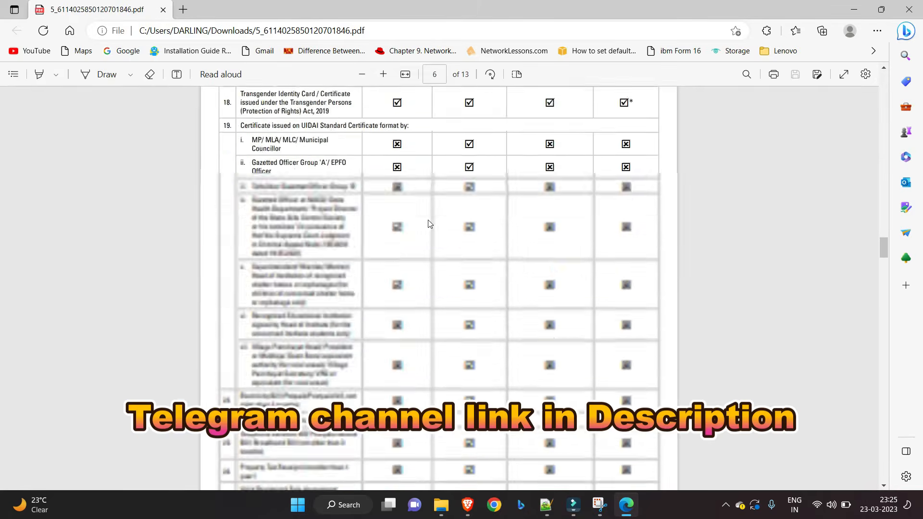
scroll(429, 220, down, 20)
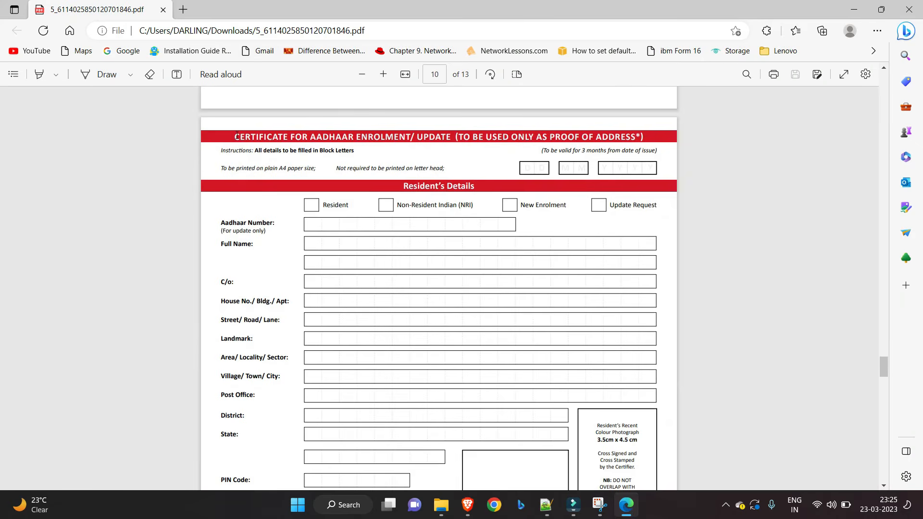
drag(252, 136, 458, 137)
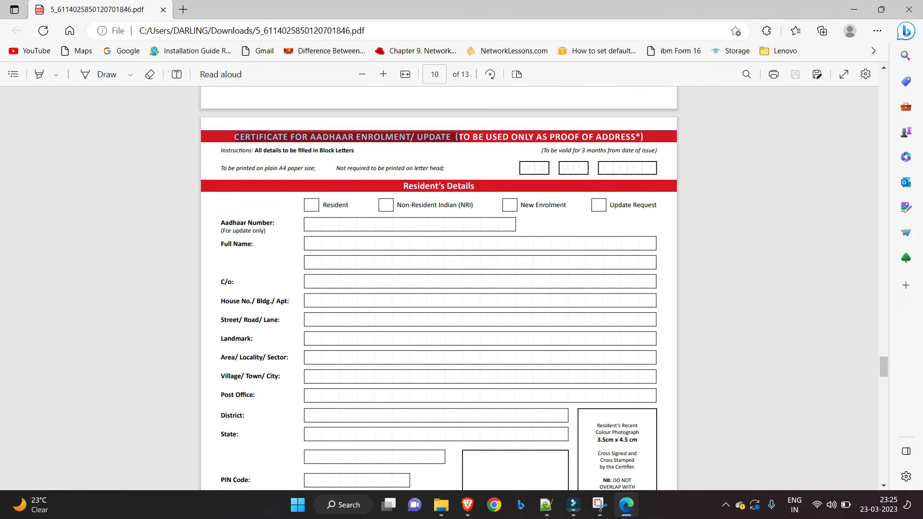
click(699, 138)
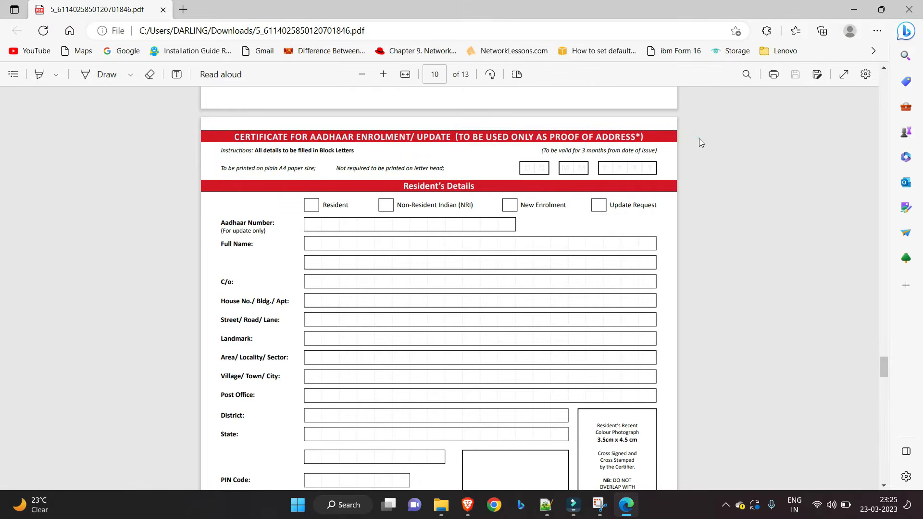
drag(223, 222, 350, 225)
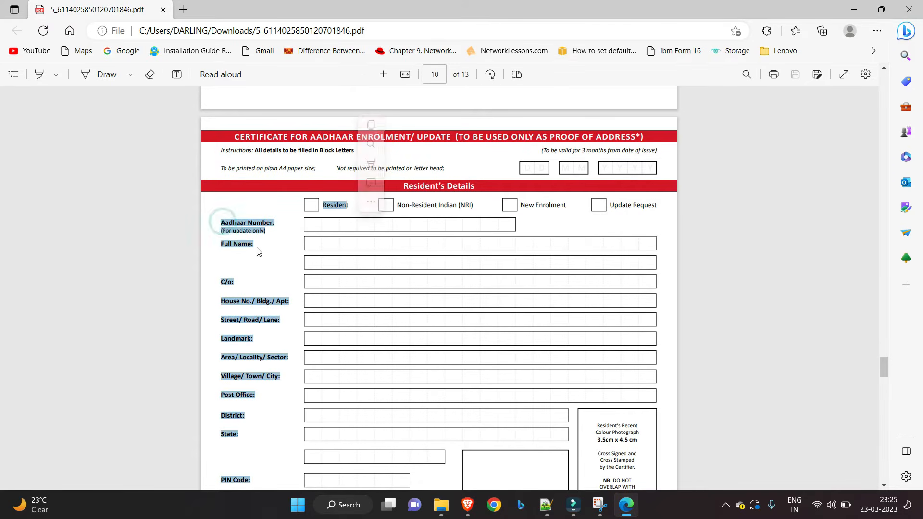
drag(252, 245, 259, 244)
scroll(317, 384, down, 2)
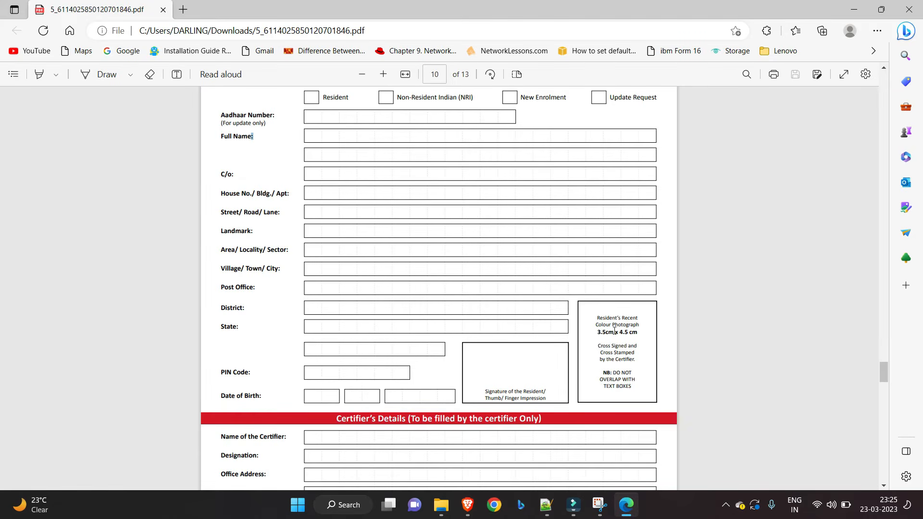
scroll(609, 342, down, 8)
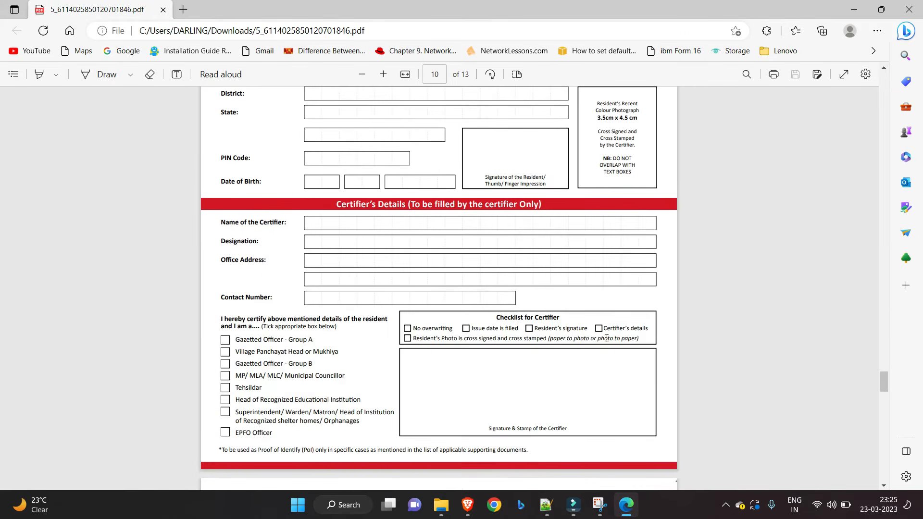
scroll(382, 311, down, 6)
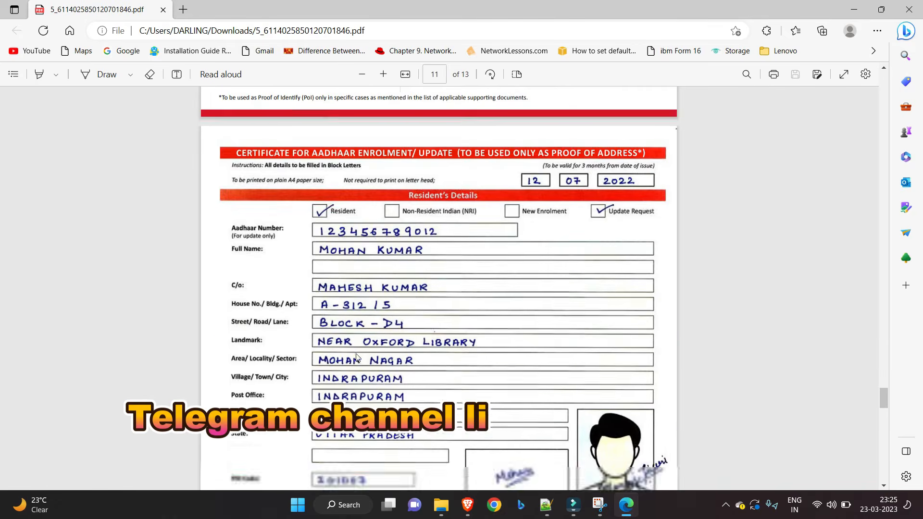
scroll(360, 253, down, 2)
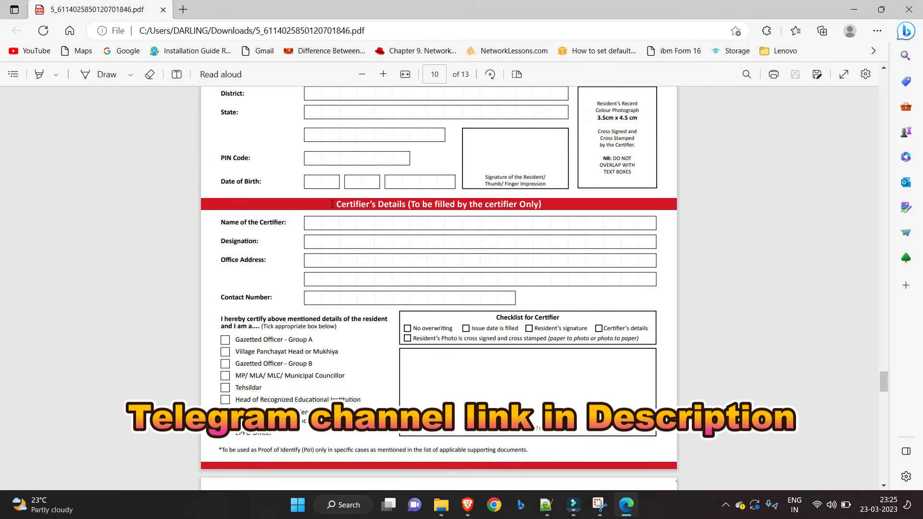
Examine the Certifier's Details section and the surrounding pages of the blank certificate form.
drag(331, 204, 540, 206)
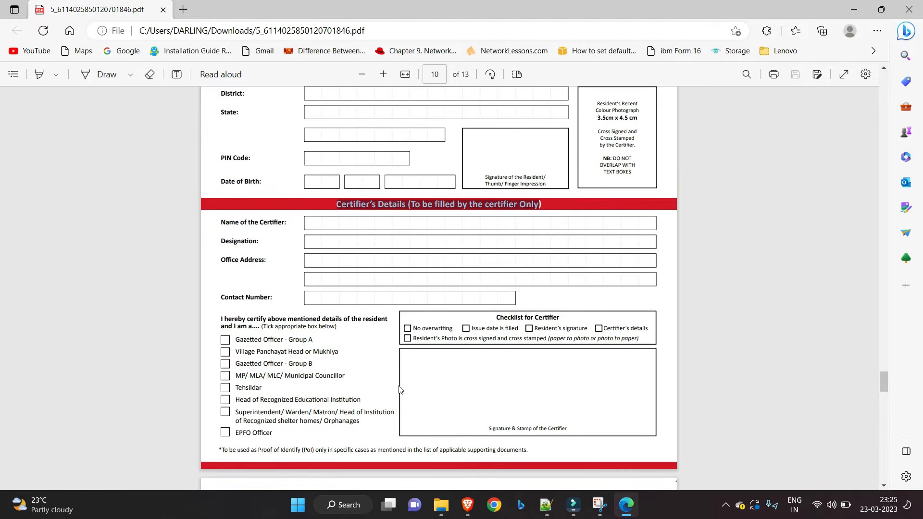
scroll(408, 331, down, 2)
scroll(371, 186, up, 6)
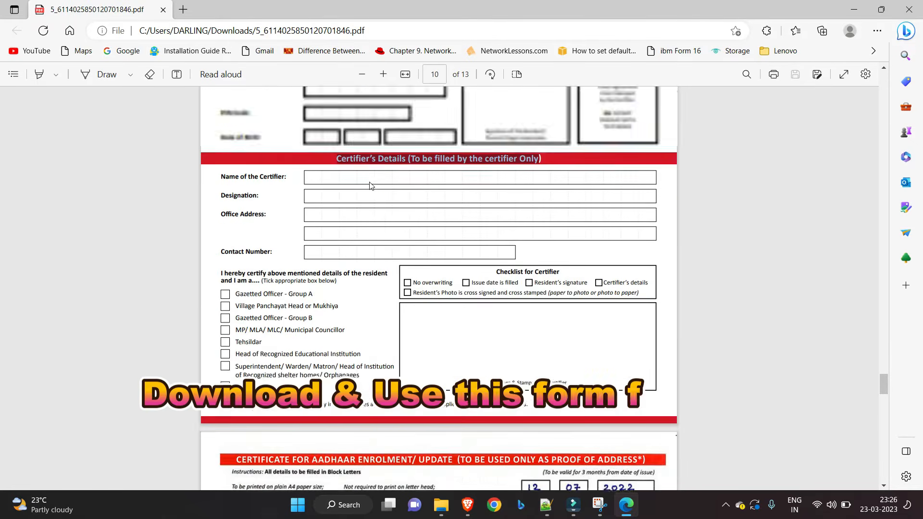
scroll(371, 186, up, 5)
scroll(354, 231, down, 5)
scroll(370, 365, down, 5)
scroll(374, 375, up, 10)
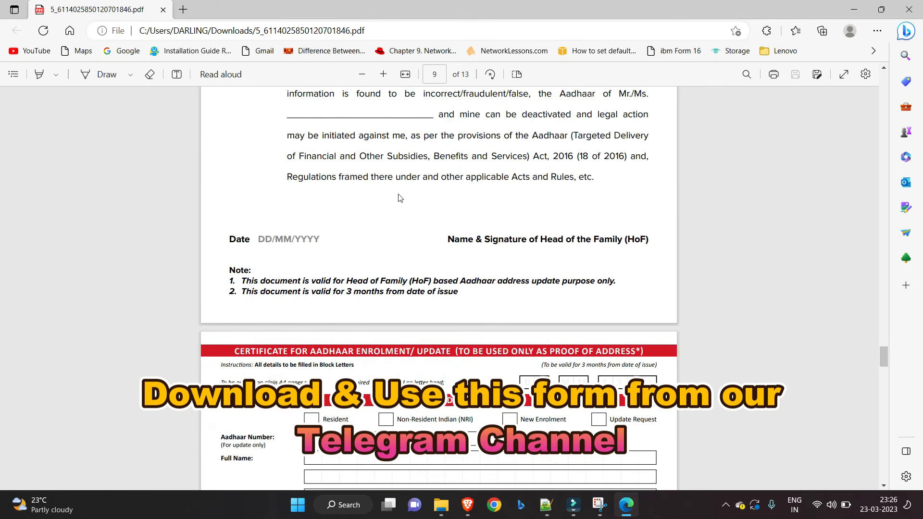
scroll(398, 199, down, 9)
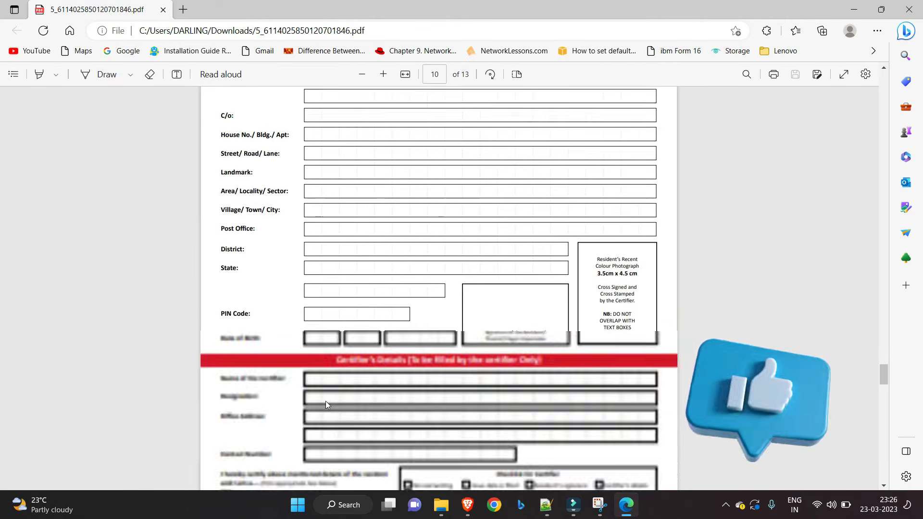
scroll(376, 362, down, 4)
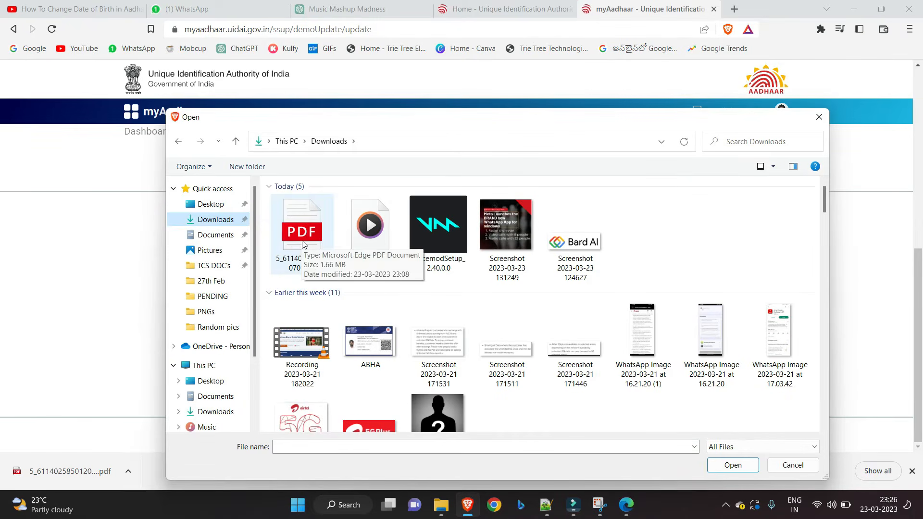
click(302, 240)
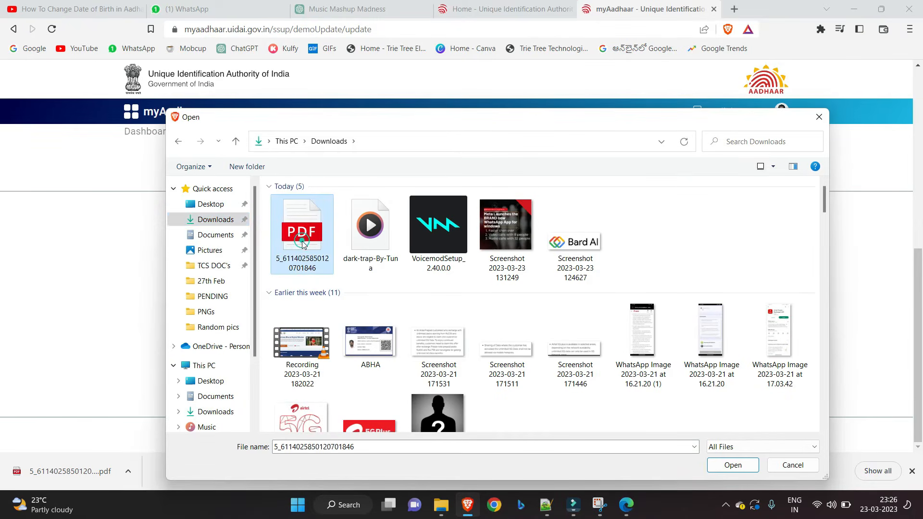
click(756, 474)
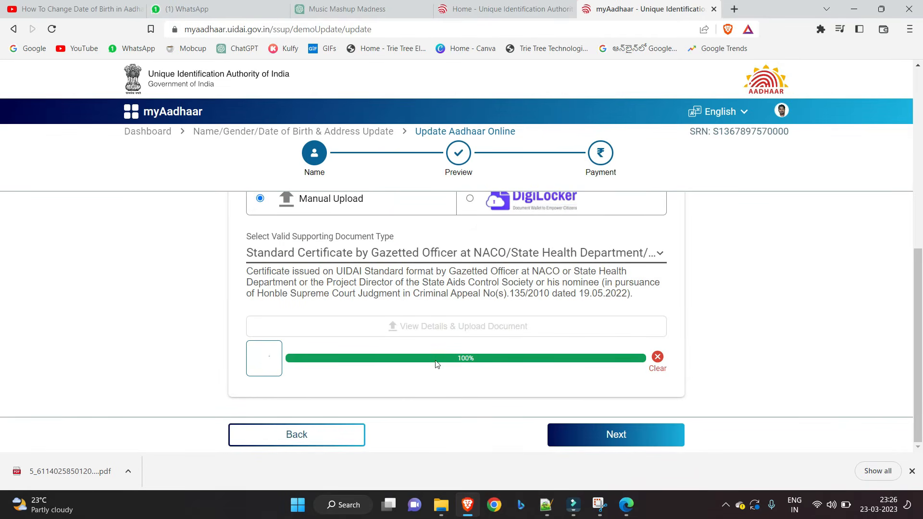
Continue to the preview, accept the transliteration correction and the true-and-correct information declarations, and proceed to the payment stage.
click(625, 438)
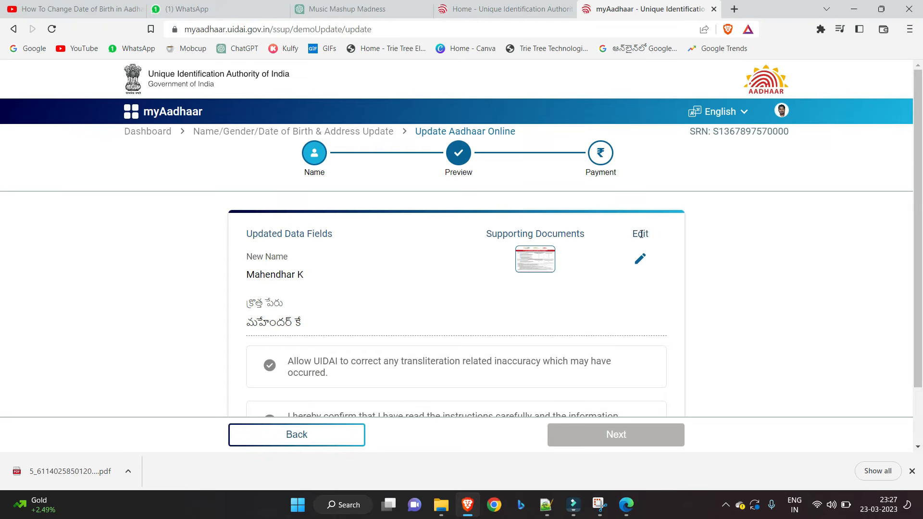
scroll(562, 333, down, 2)
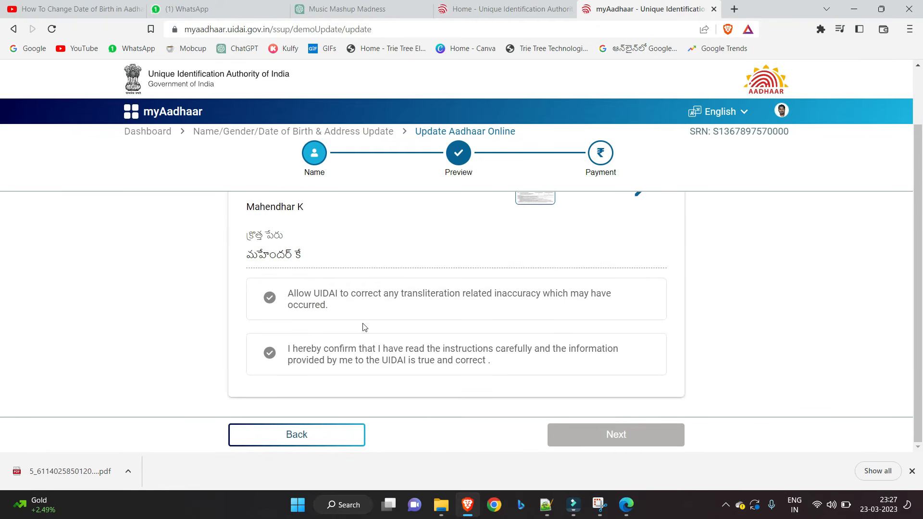
click(270, 298)
click(269, 354)
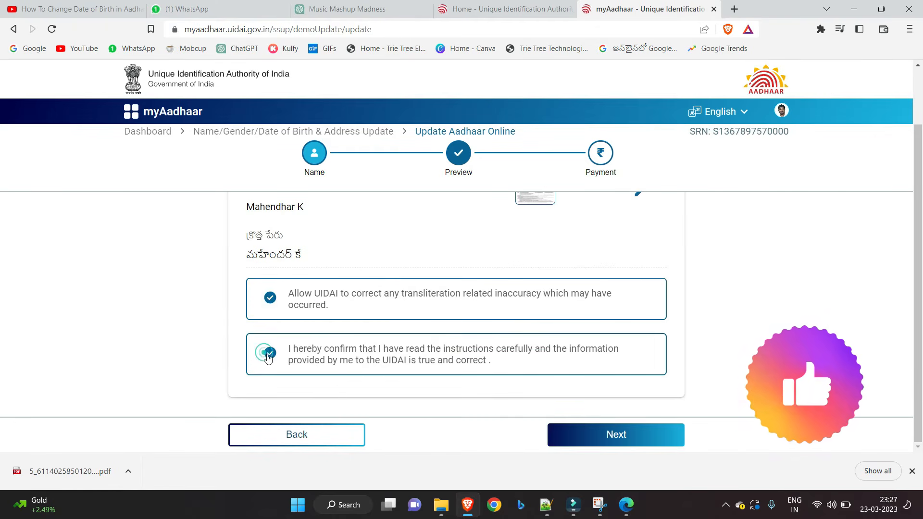
click(608, 437)
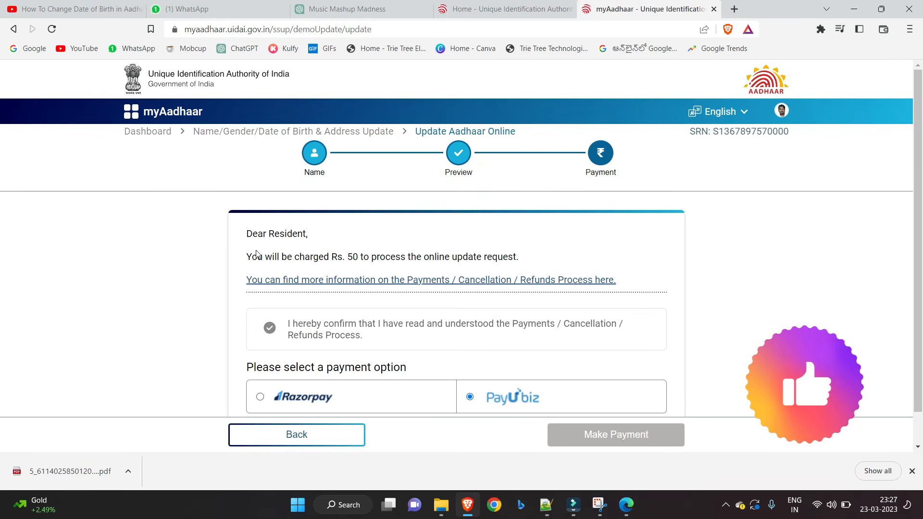
Examine the update charge, the payment options and the service request number on the payment page.
drag(245, 257, 371, 258)
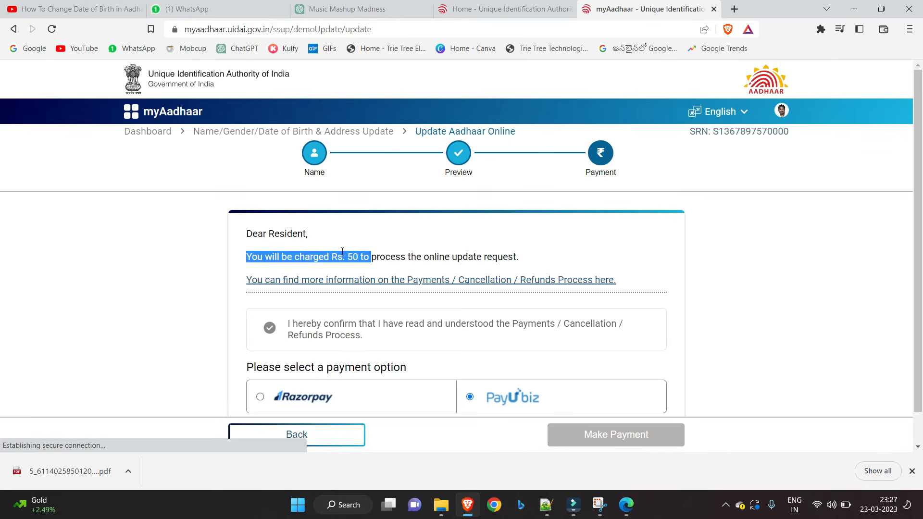
scroll(351, 267, down, 1)
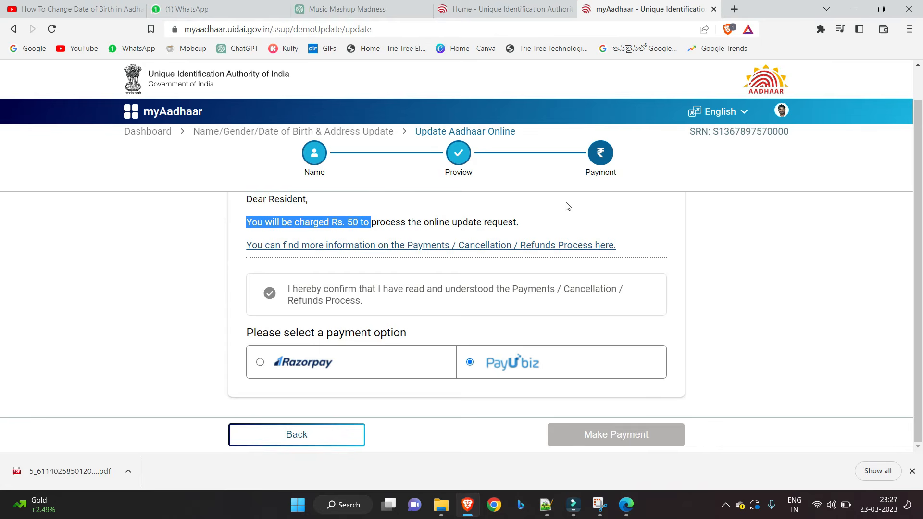
drag(688, 131, 795, 135)
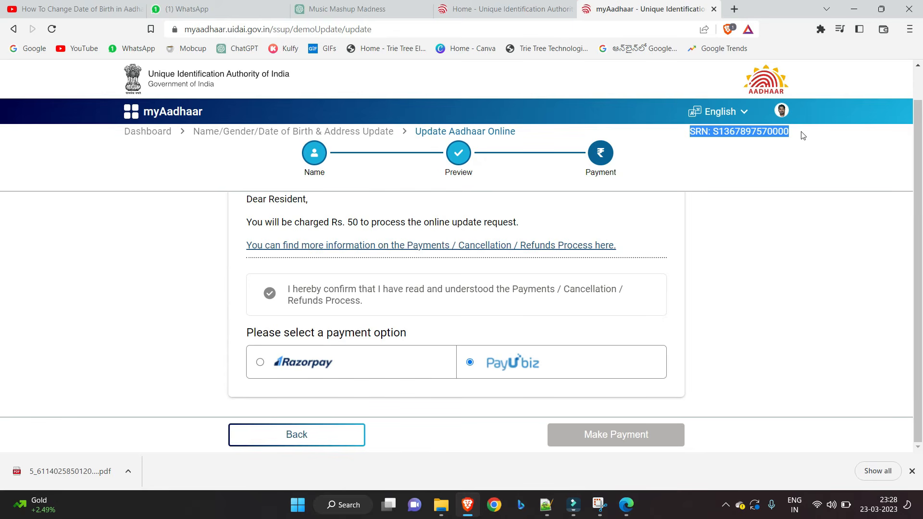
click(757, 153)
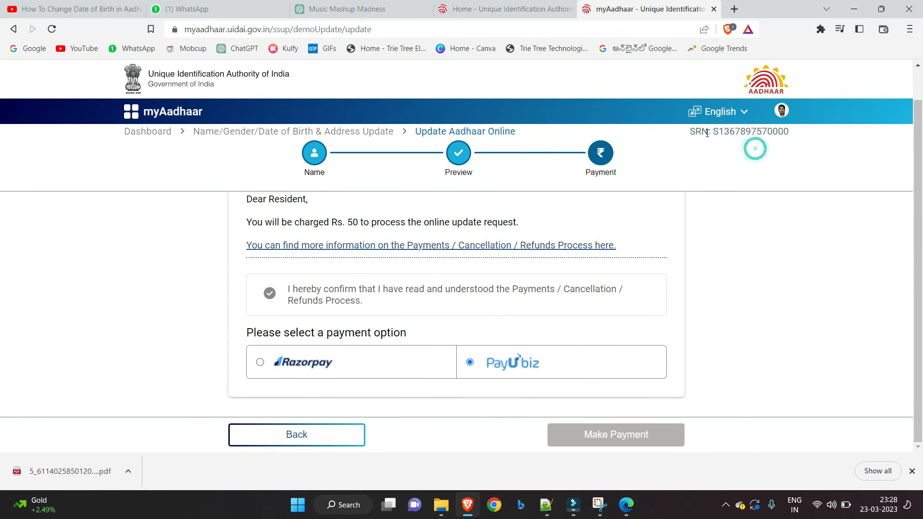
drag(691, 134, 795, 137)
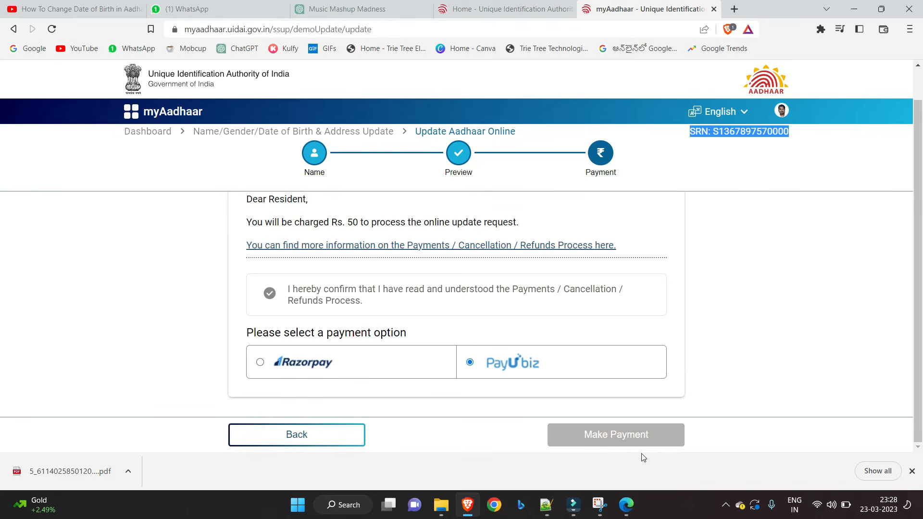
scroll(748, 312, up, 1)
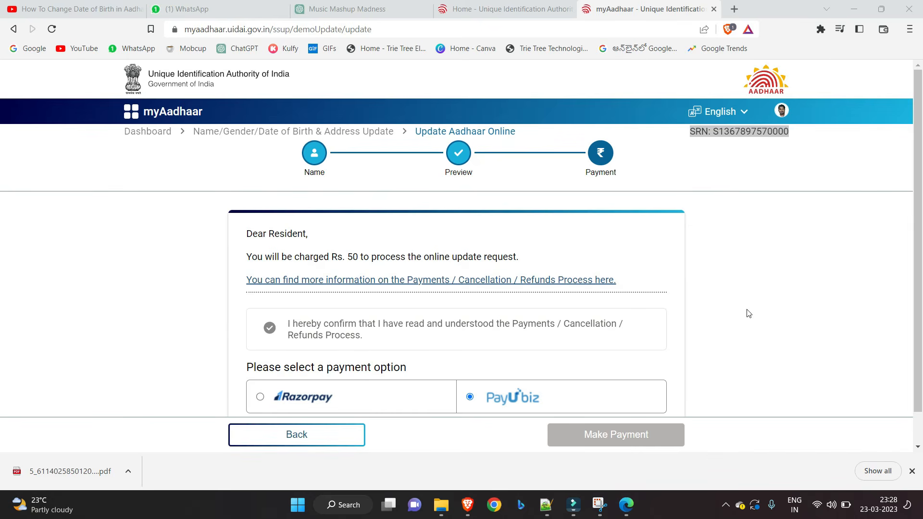